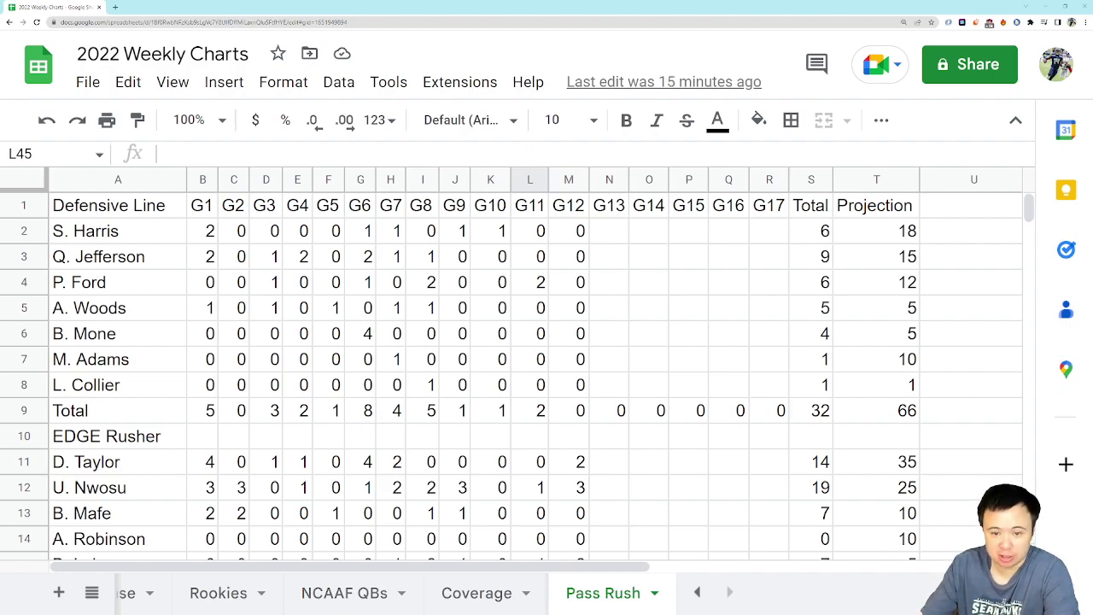
Review the G12 pass-rush figures for the defensive line and for the edge rushers in M11 and M12.
{"action": "left_click_drag", "start_coordinate": [581, 230], "coordinate": [581, 384]}
{"action": "left_click", "coordinate": [662, 382]}
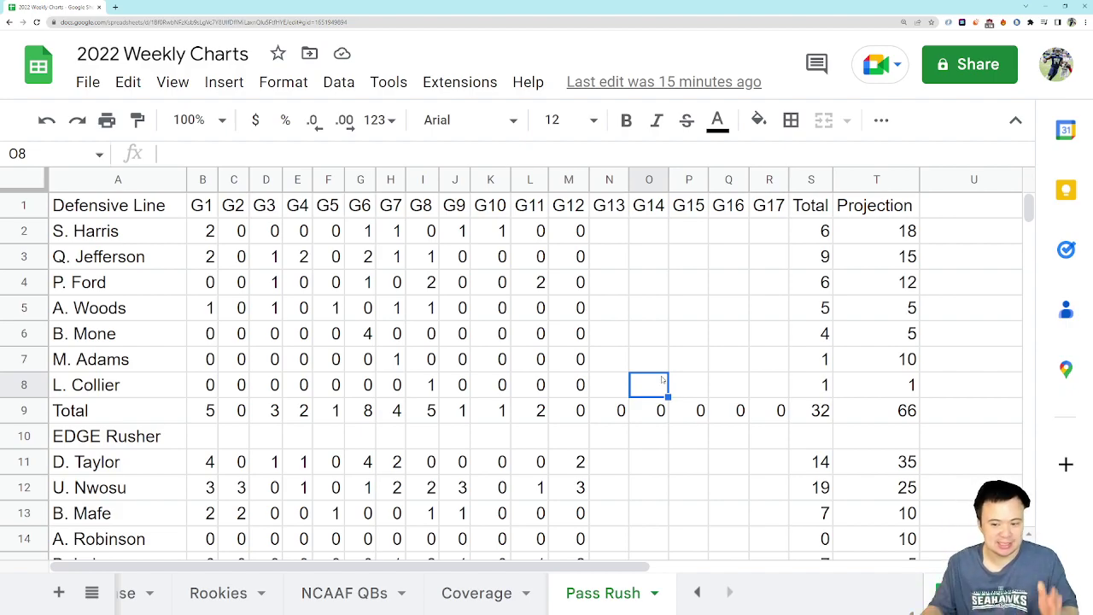
{"action": "scroll", "coordinate": [653, 359], "scroll_direction": "down", "scroll_amount": 2}
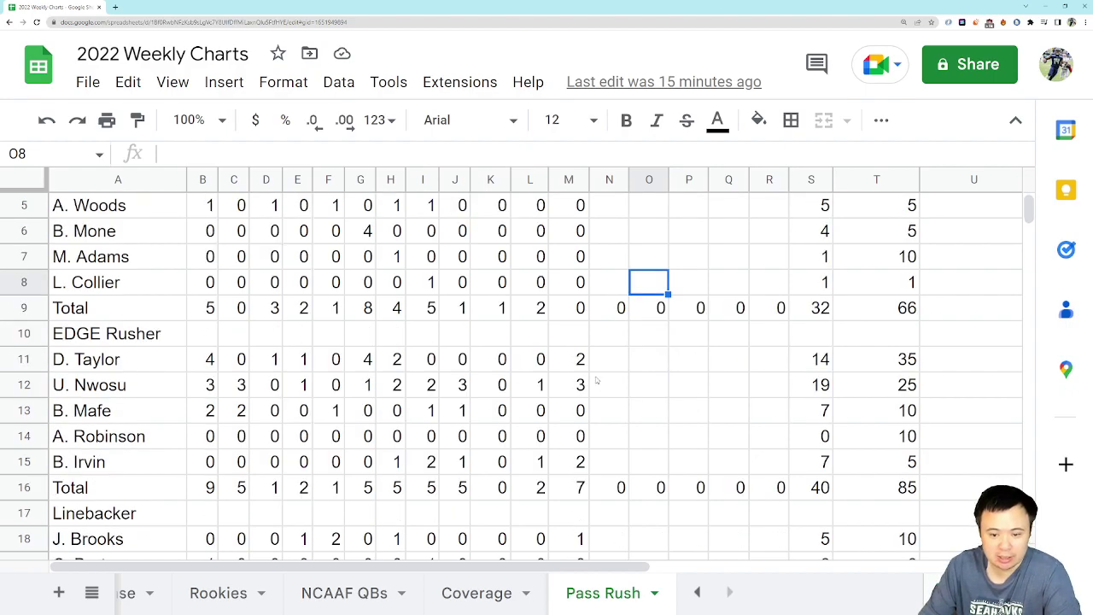
{"action": "left_click", "coordinate": [578, 344]}
{"action": "left_click", "coordinate": [586, 367]}
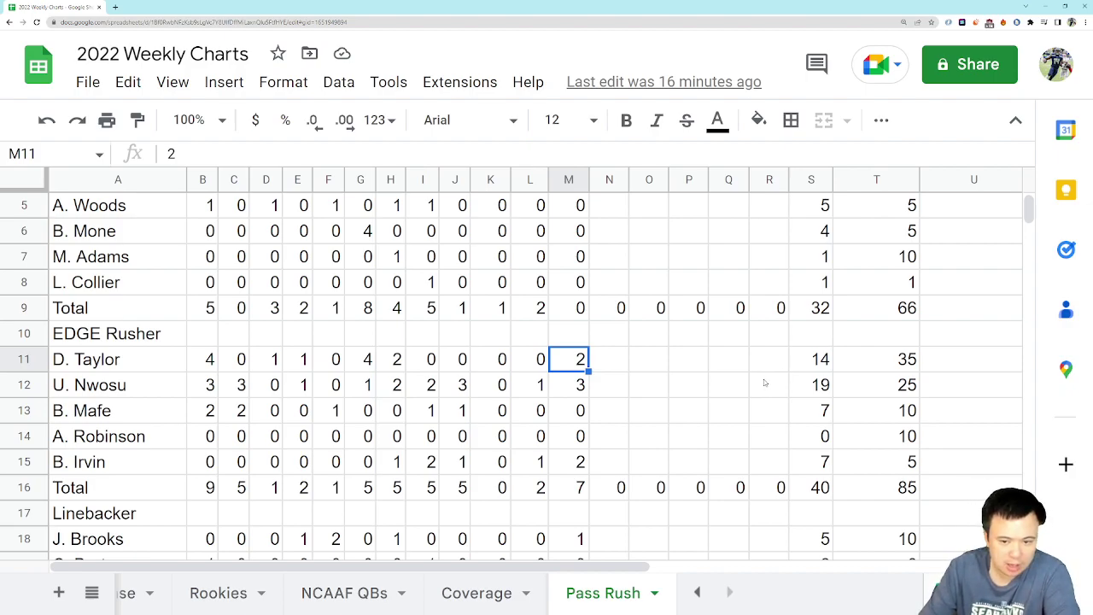
{"action": "left_click", "coordinate": [571, 390]}
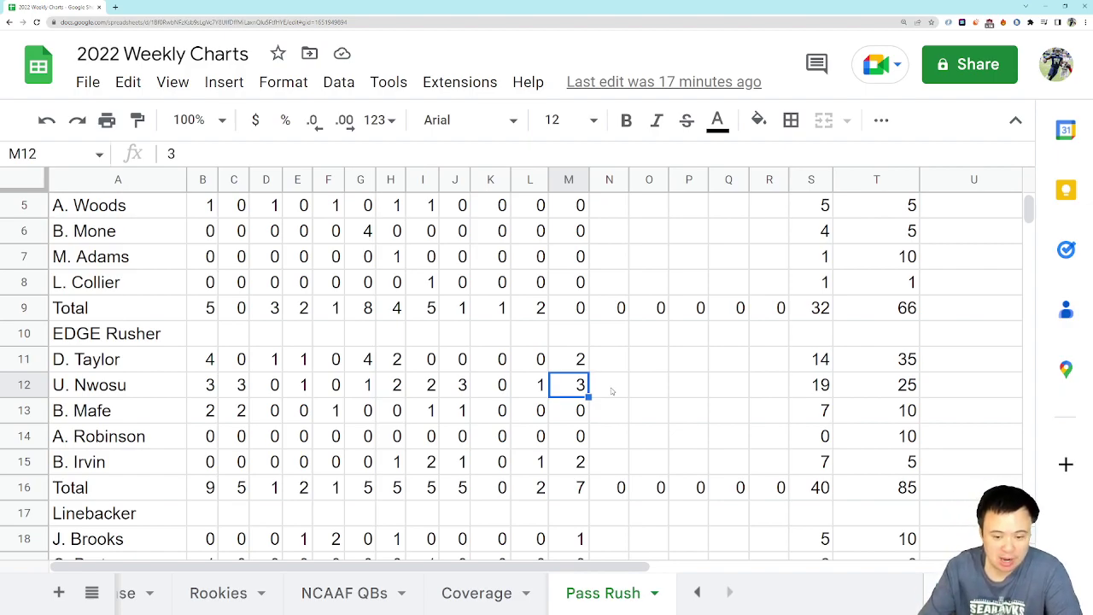
Review the linebackers' G12 pass-rush figures, checking cells M18 and M20.
{"action": "scroll", "coordinate": [636, 385], "scroll_direction": "down", "scroll_amount": 3}
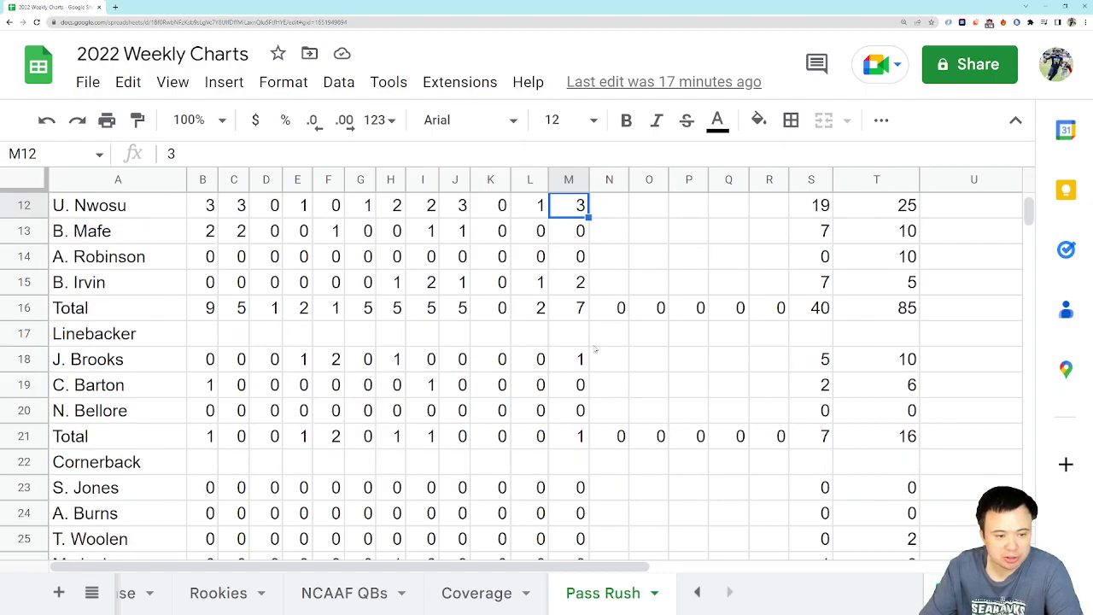
{"action": "left_click", "coordinate": [564, 367]}
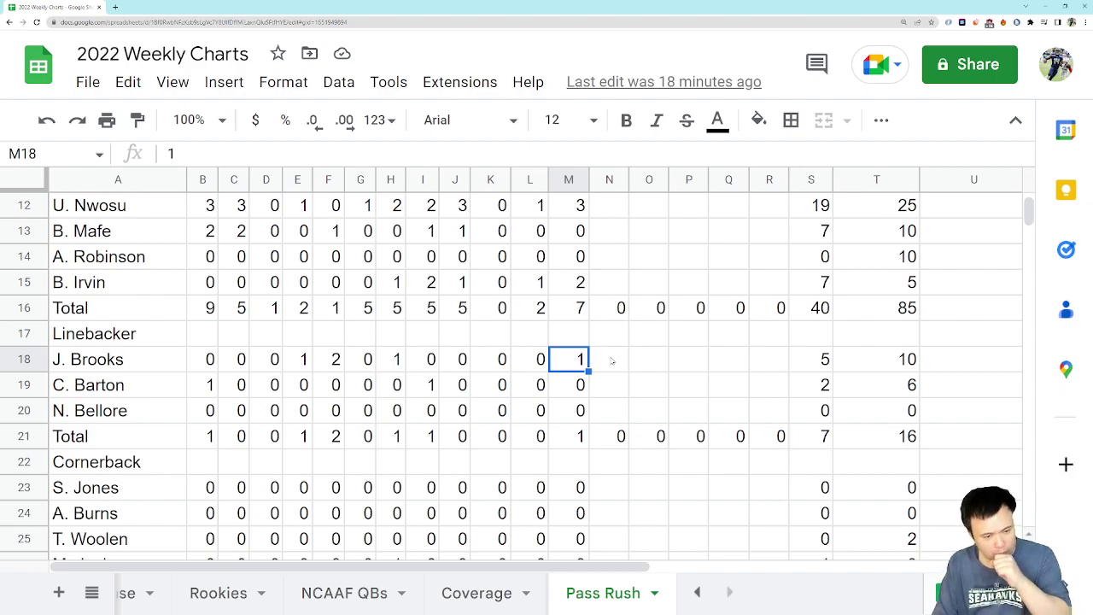
{"action": "scroll", "coordinate": [600, 378], "scroll_direction": "down", "scroll_amount": 1}
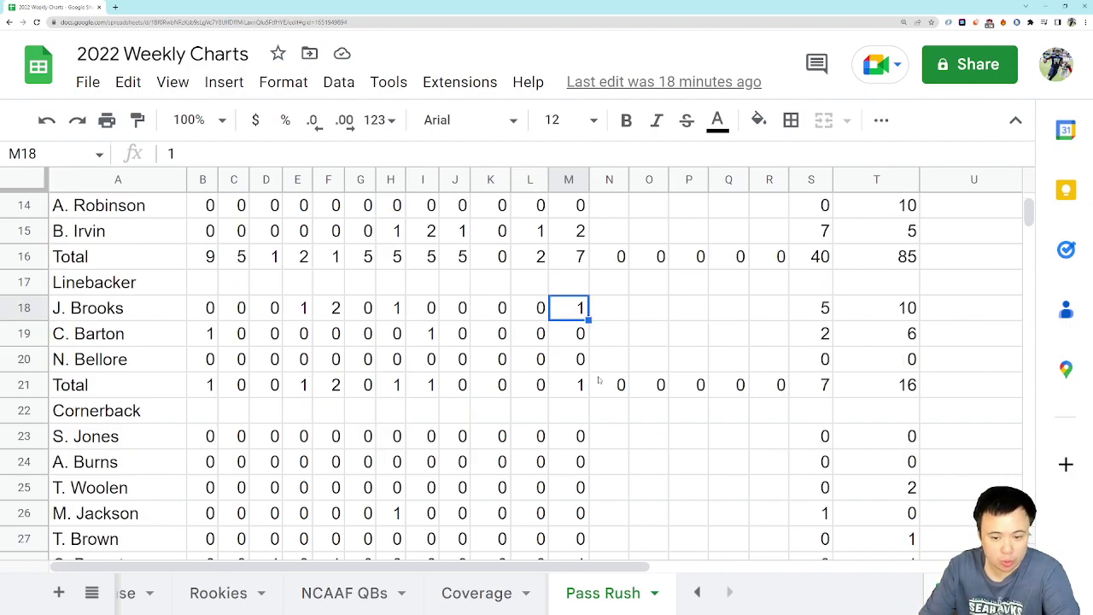
{"action": "left_click", "coordinate": [586, 363]}
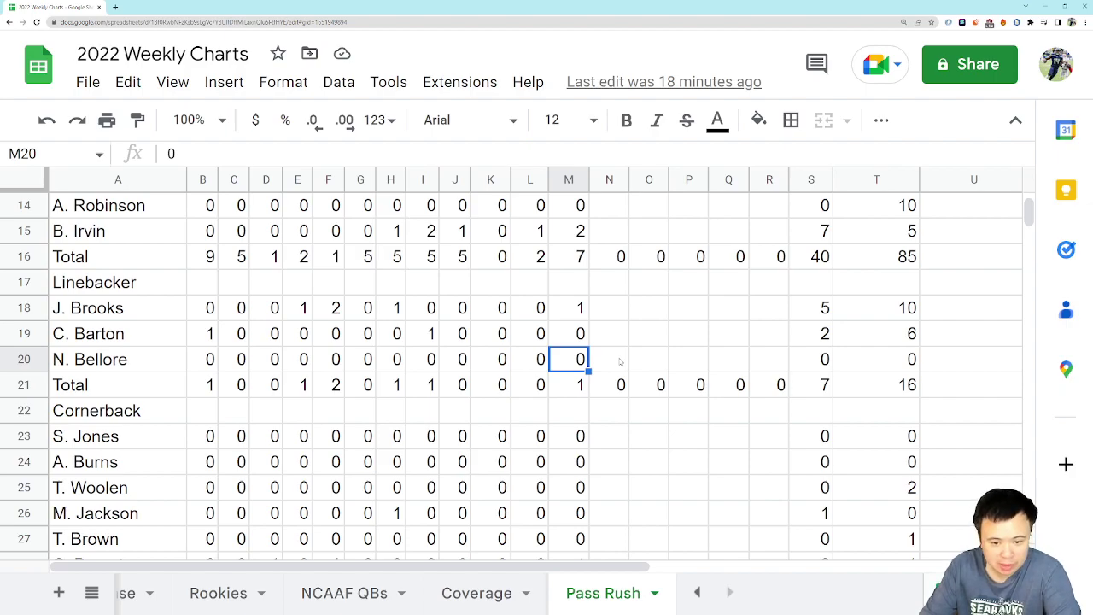
Review the G12 figures for cornerbacks and safeties, including M28, and check the overall G12 total in M40.
{"action": "scroll", "coordinate": [620, 362], "scroll_direction": "down", "scroll_amount": 1}
{"action": "scroll", "coordinate": [621, 362], "scroll_direction": "down", "scroll_amount": 1}
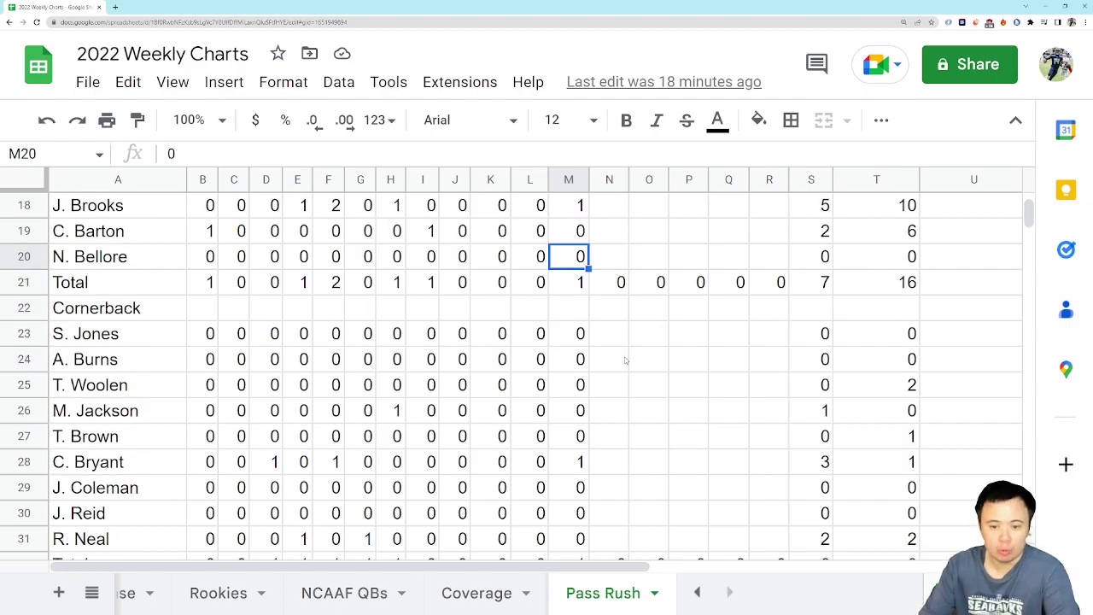
{"action": "scroll", "coordinate": [615, 351], "scroll_direction": "down", "scroll_amount": 1}
{"action": "left_click", "coordinate": [576, 418]}
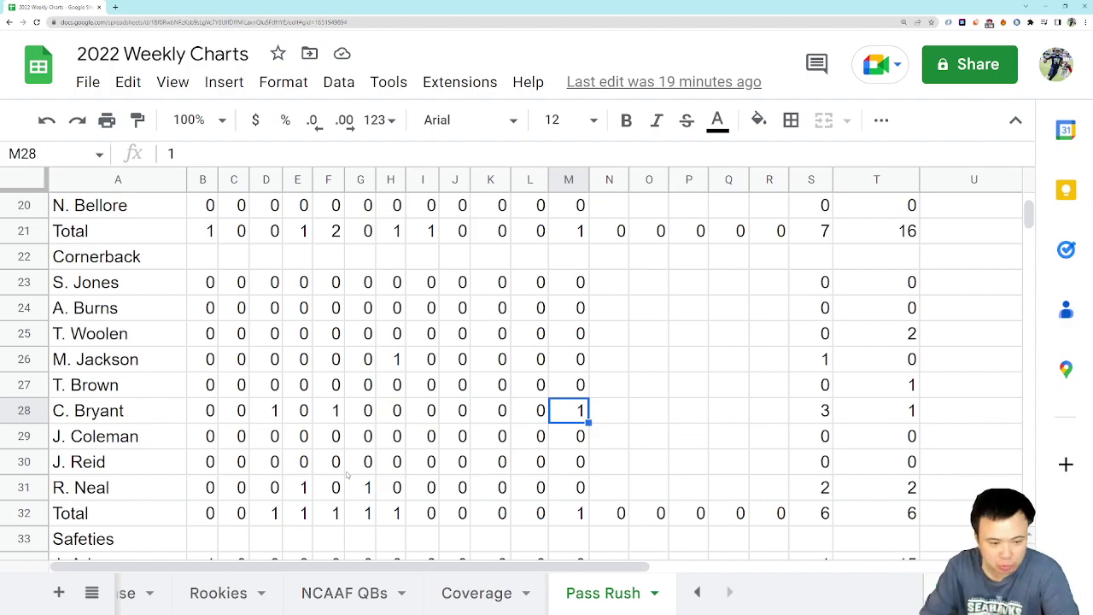
{"action": "scroll", "coordinate": [355, 477], "scroll_direction": "down", "scroll_amount": 2}
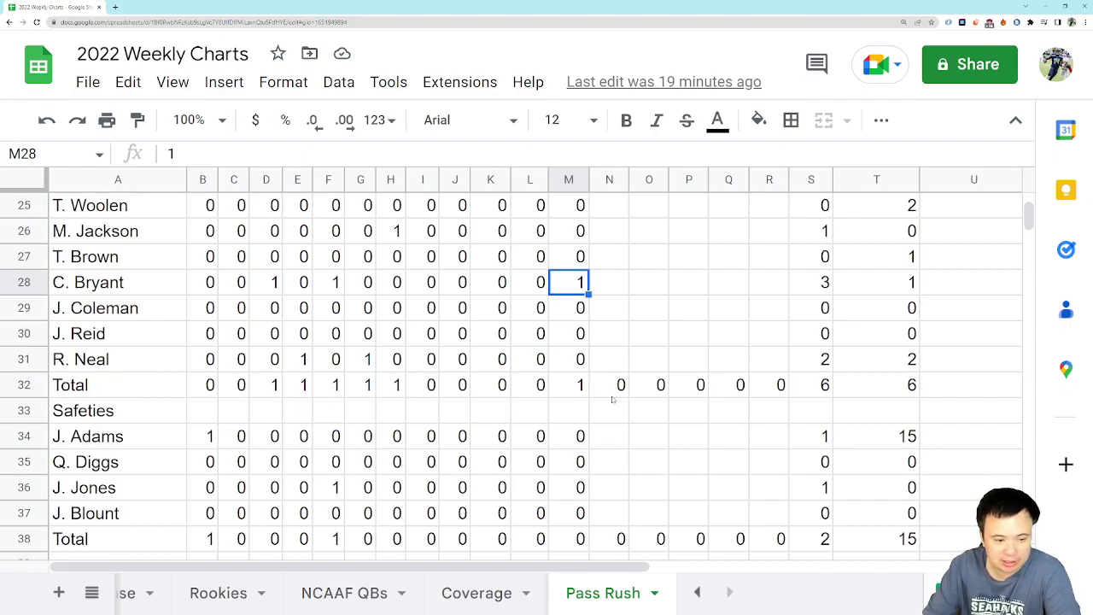
{"action": "scroll", "coordinate": [608, 398], "scroll_direction": "down", "scroll_amount": 1}
{"action": "left_click", "coordinate": [571, 538]}
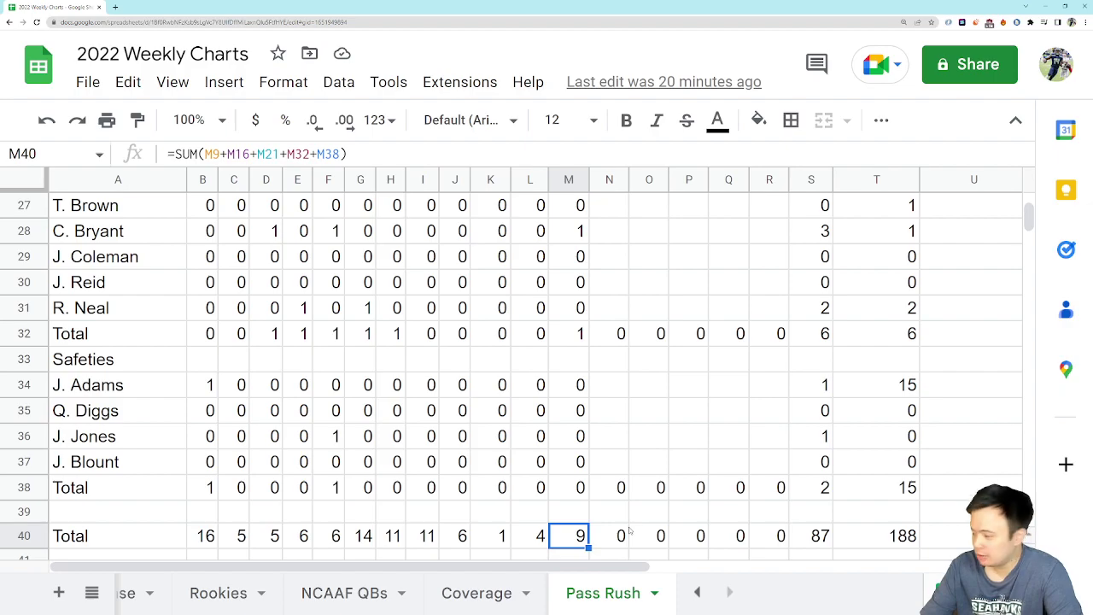
Examine the defensive line's G9 to G12 figures in J3:M3 and the season totals in S2 and S4.
{"action": "scroll", "coordinate": [629, 530], "scroll_direction": "up", "scroll_amount": 9}
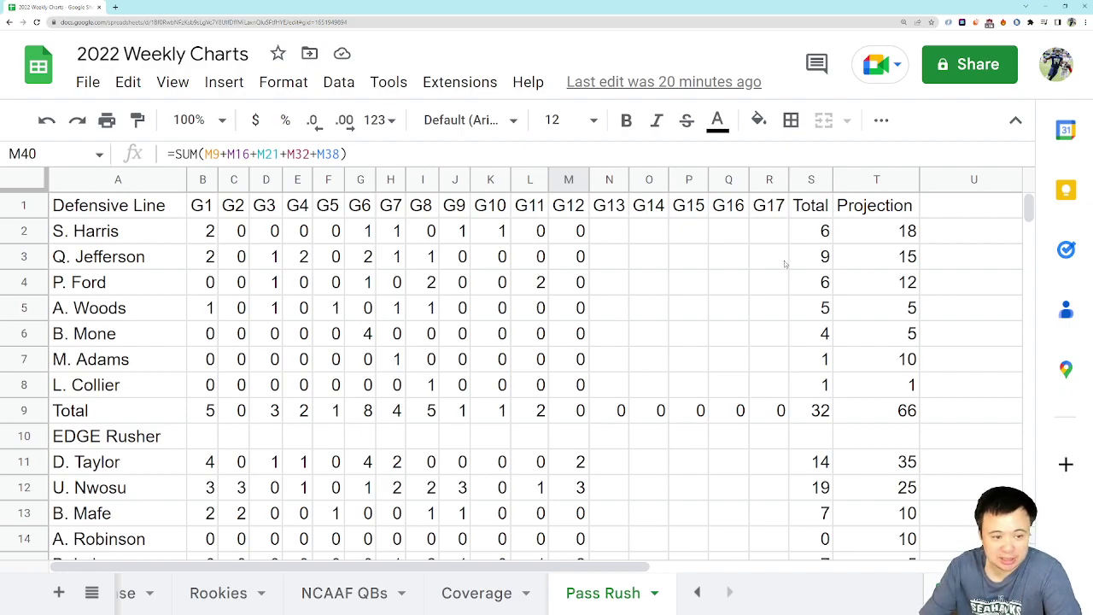
{"action": "left_click", "coordinate": [606, 267]}
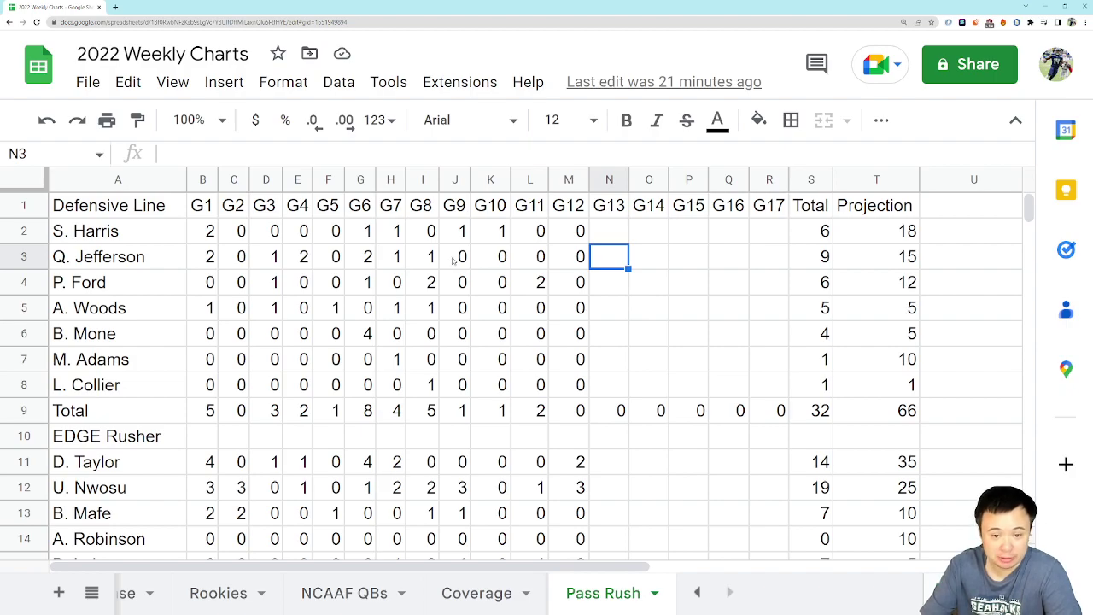
{"action": "left_click_drag", "start_coordinate": [462, 257], "coordinate": [578, 264]}
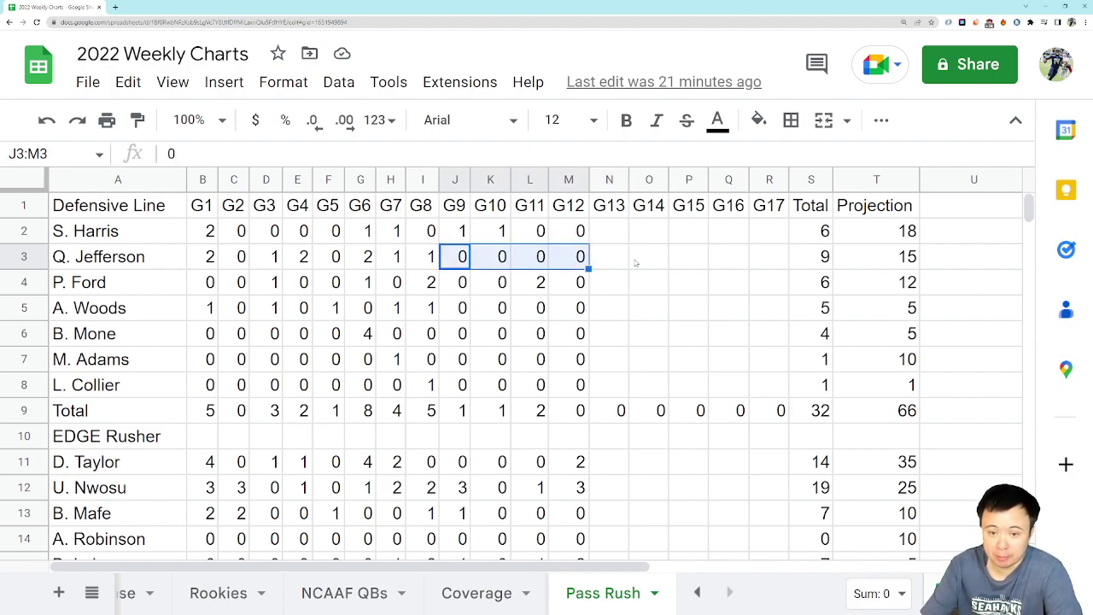
{"action": "left_click", "coordinate": [636, 263]}
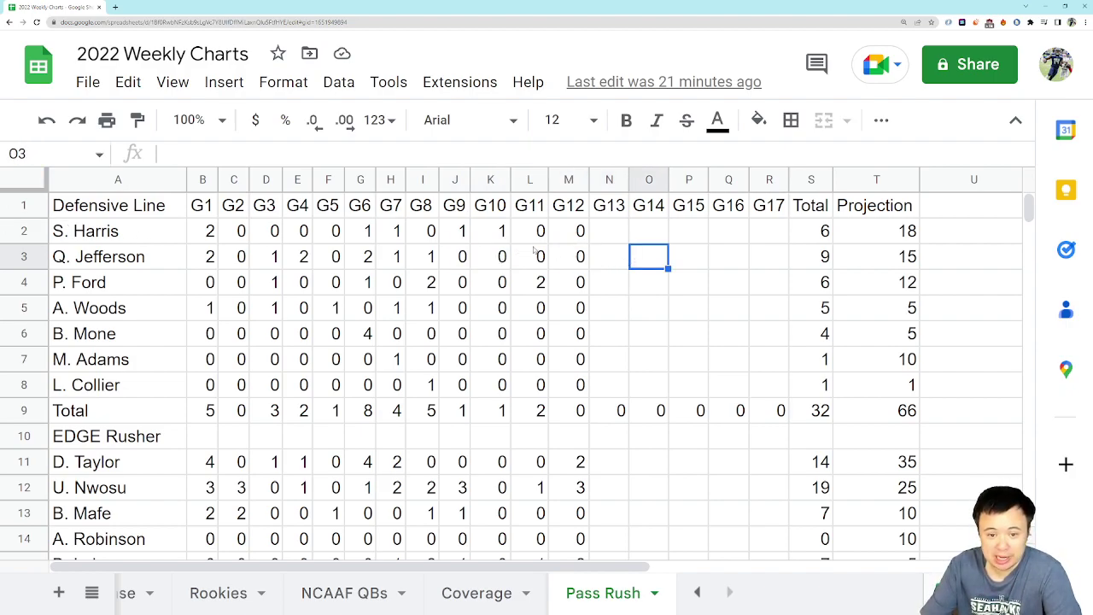
{"action": "left_click", "coordinate": [812, 237]}
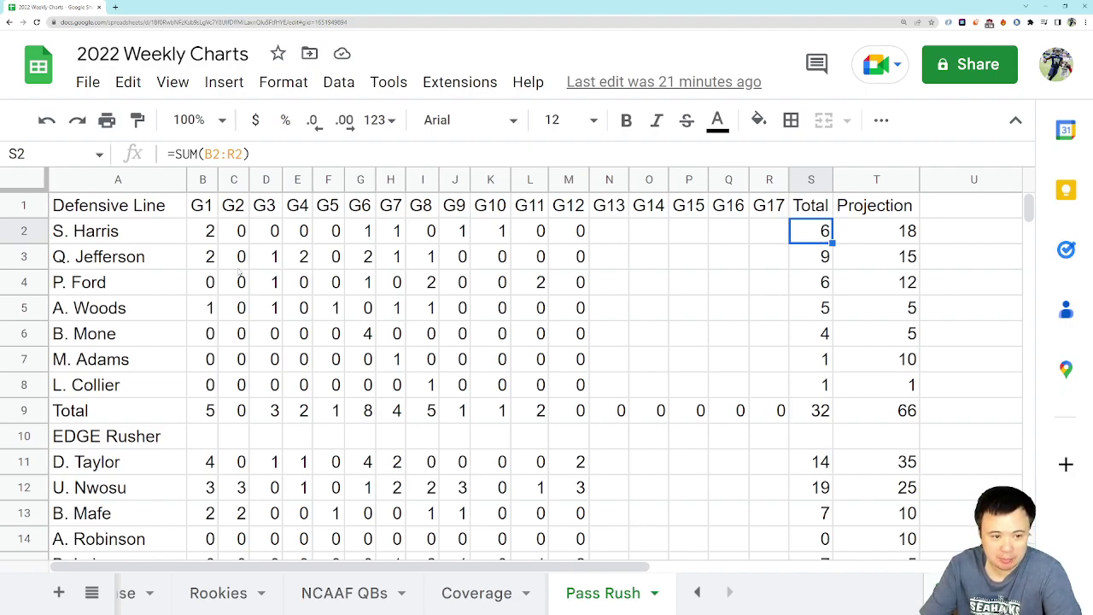
{"action": "left_click", "coordinate": [807, 292]}
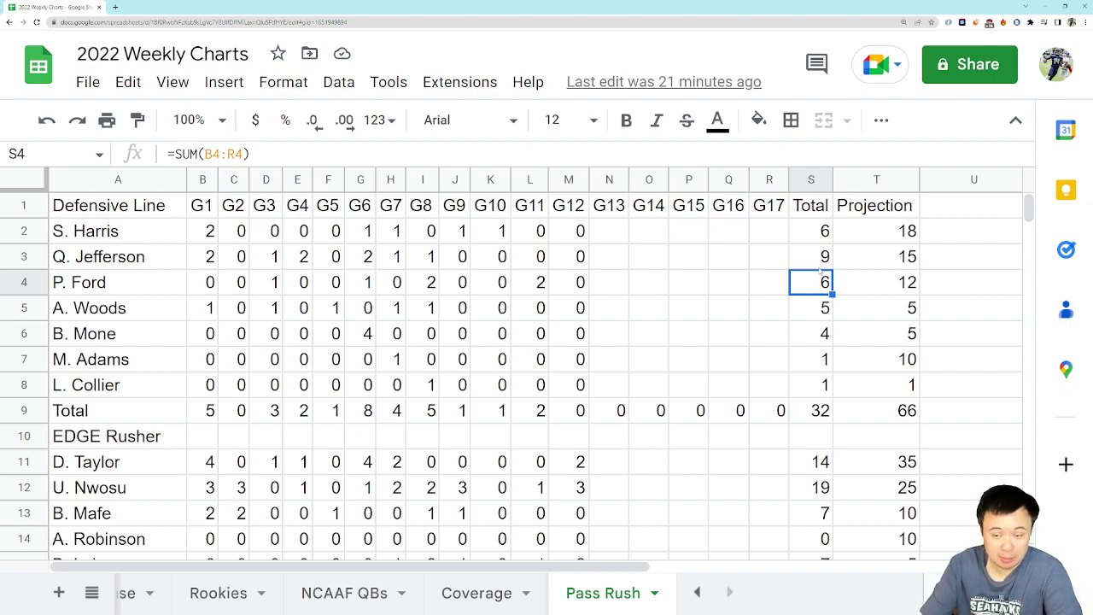
Compare the edge rushers' season totals with their projections in rows 11 to 13, including the game figures in I11:L11.
{"action": "scroll", "coordinate": [636, 363], "scroll_direction": "down", "scroll_amount": 2}
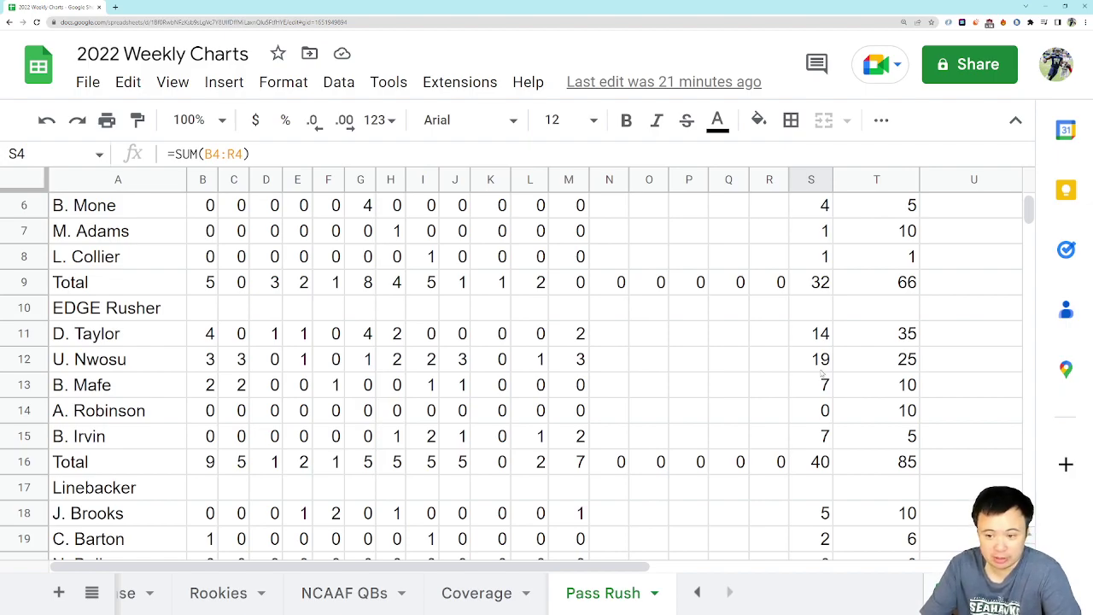
{"action": "left_click", "coordinate": [607, 368]}
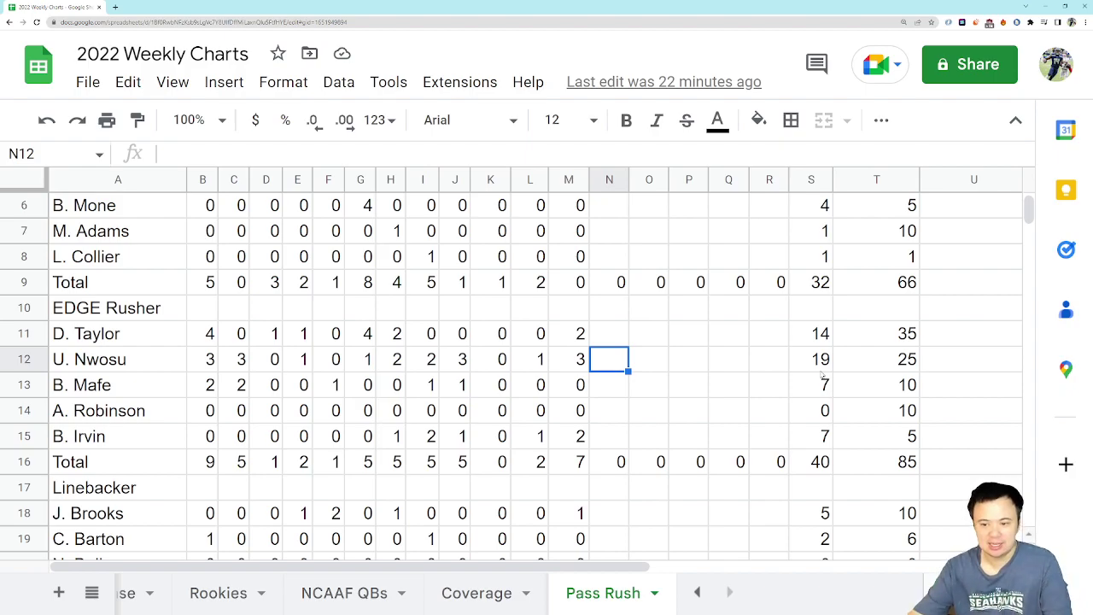
{"action": "left_click", "coordinate": [814, 338]}
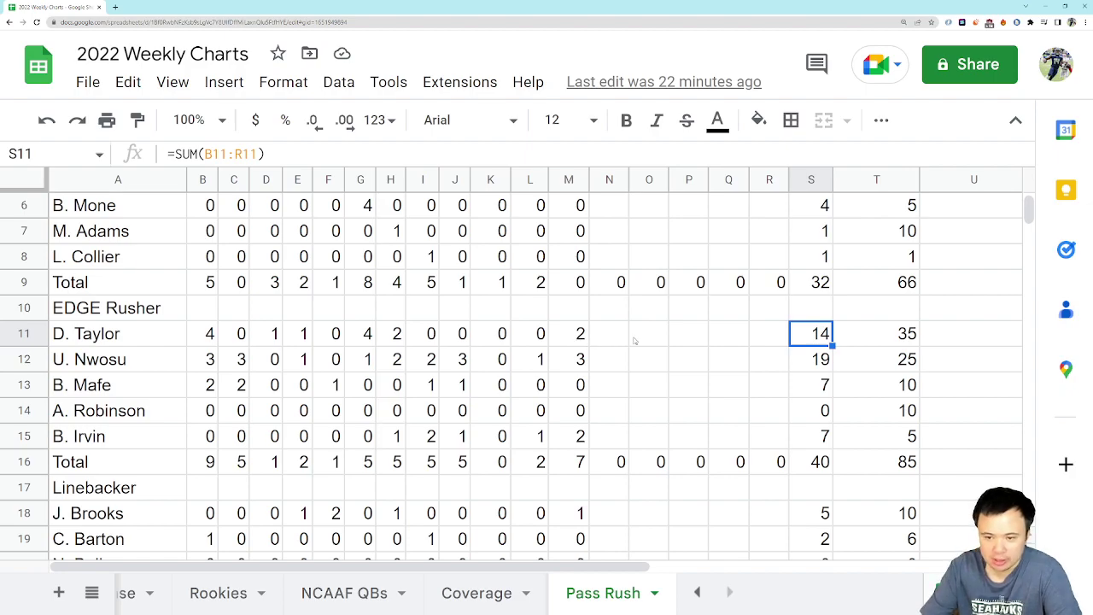
{"action": "left_click", "coordinate": [885, 340]}
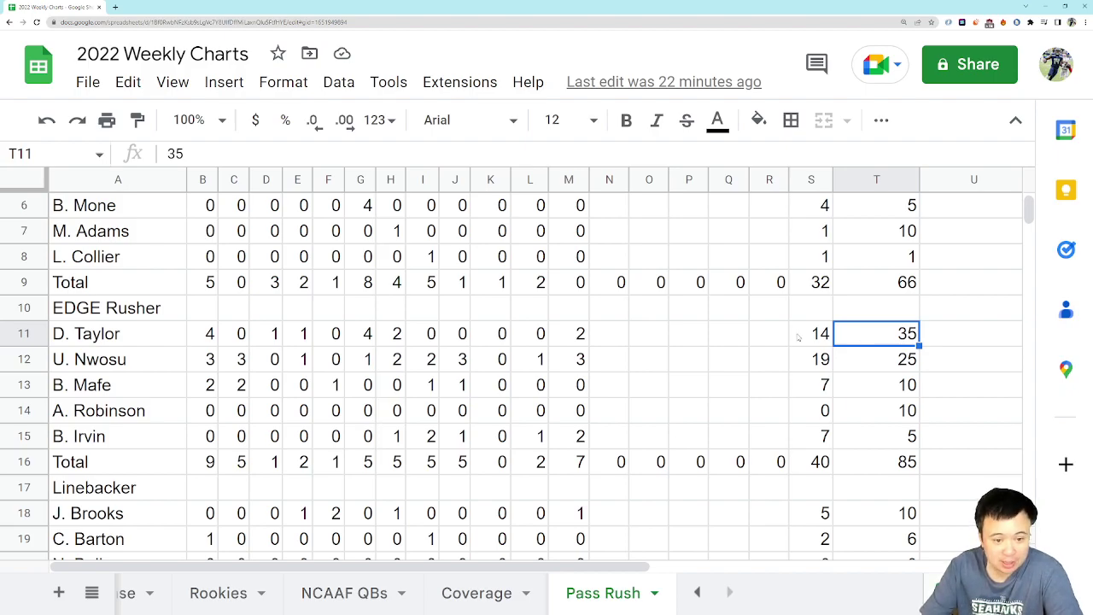
{"action": "left_click_drag", "start_coordinate": [433, 338], "coordinate": [543, 341]}
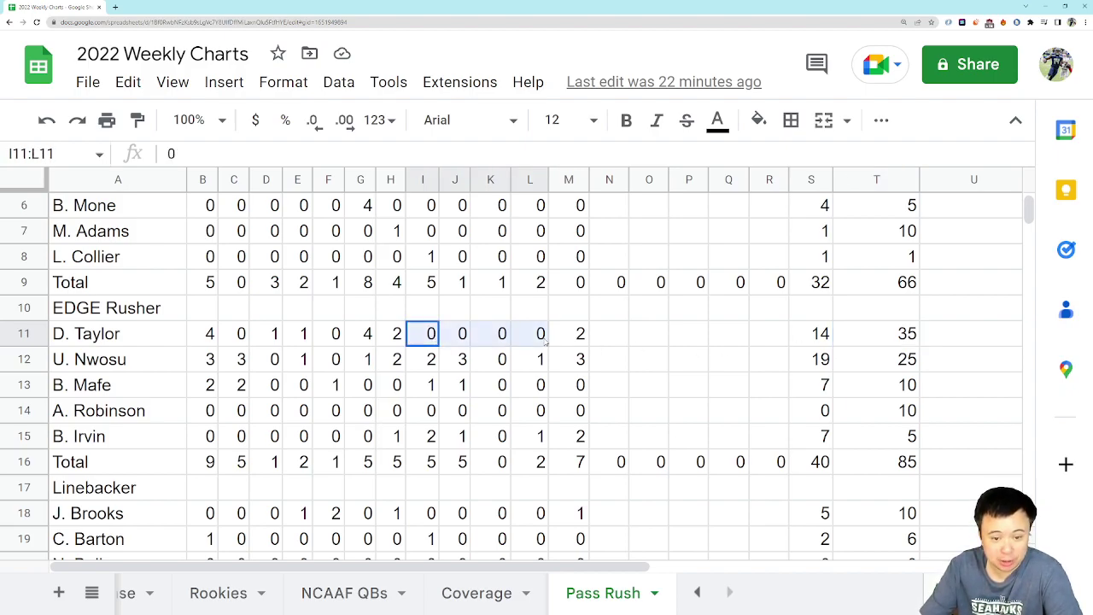
{"action": "left_click", "coordinate": [616, 336]}
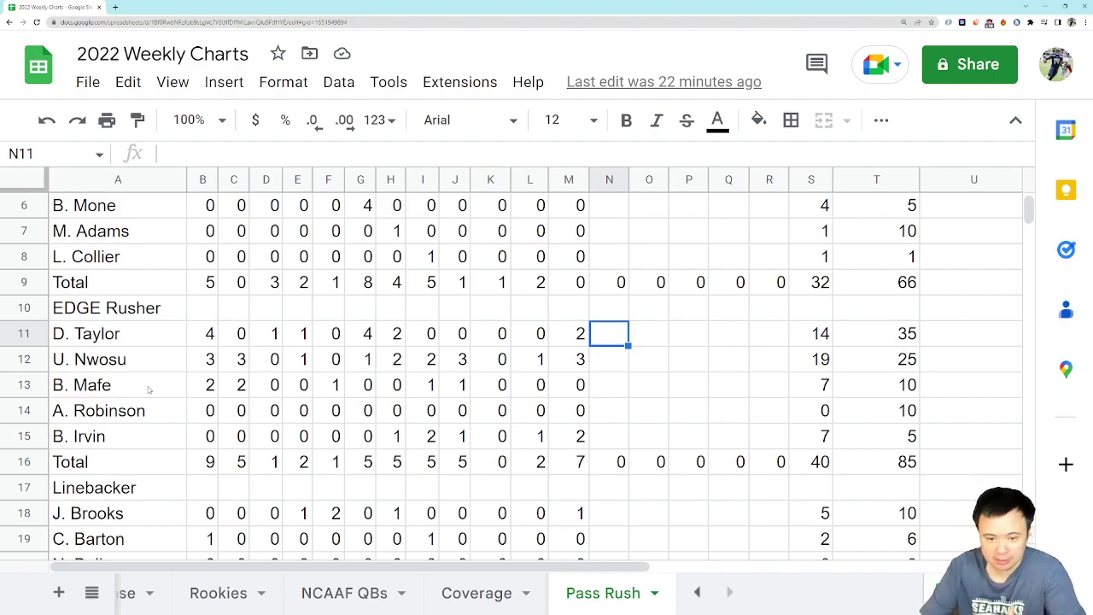
{"action": "left_click", "coordinate": [879, 387]}
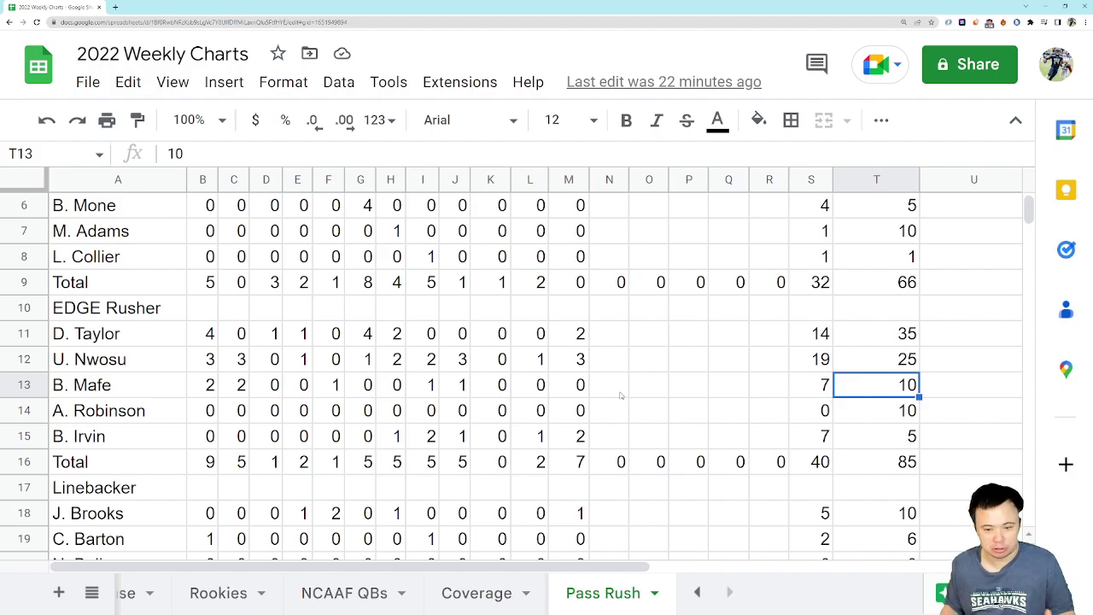
Look over the position groups' totals against their projections, checking the defensive line's projection total in T9.
{"action": "scroll", "coordinate": [632, 398], "scroll_direction": "up", "scroll_amount": 2}
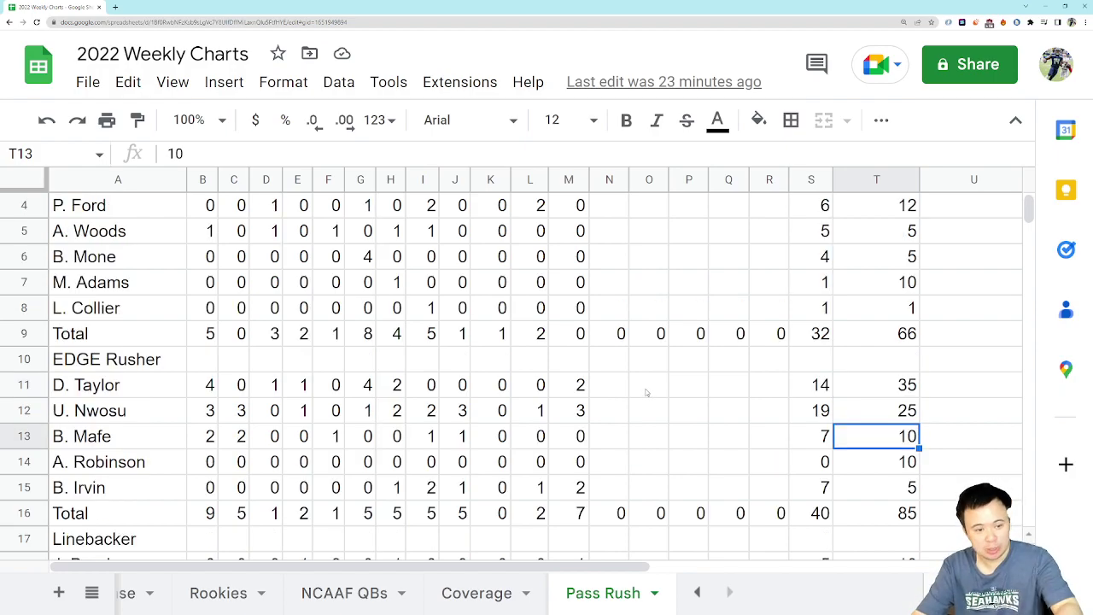
{"action": "scroll", "coordinate": [647, 401], "scroll_direction": "up", "scroll_amount": 1}
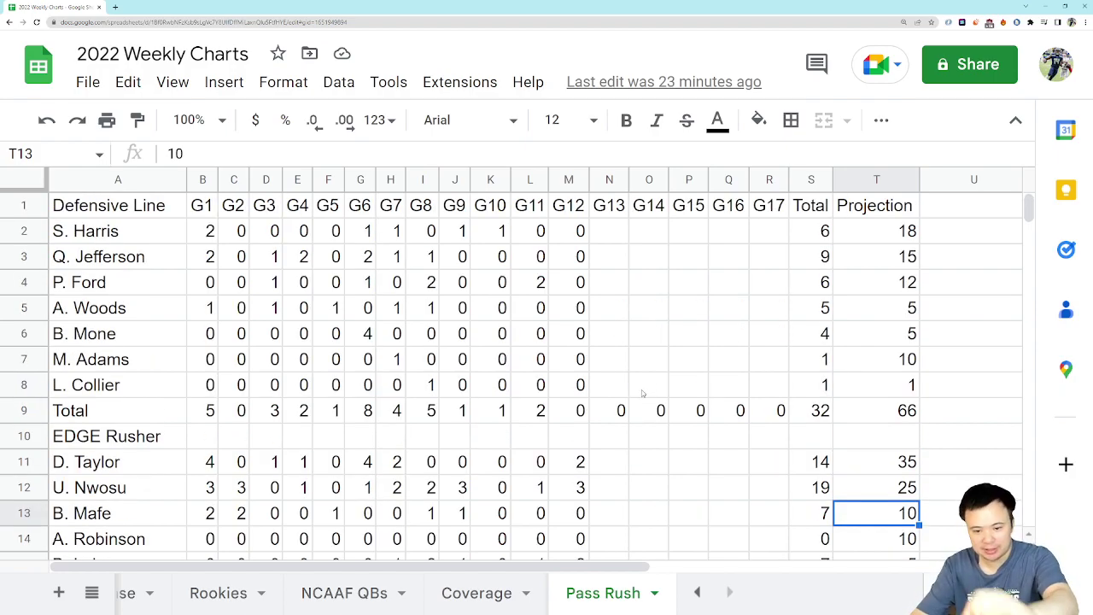
{"action": "scroll", "coordinate": [643, 393], "scroll_direction": "down", "scroll_amount": 1}
{"action": "scroll", "coordinate": [642, 393], "scroll_direction": "down", "scroll_amount": 4}
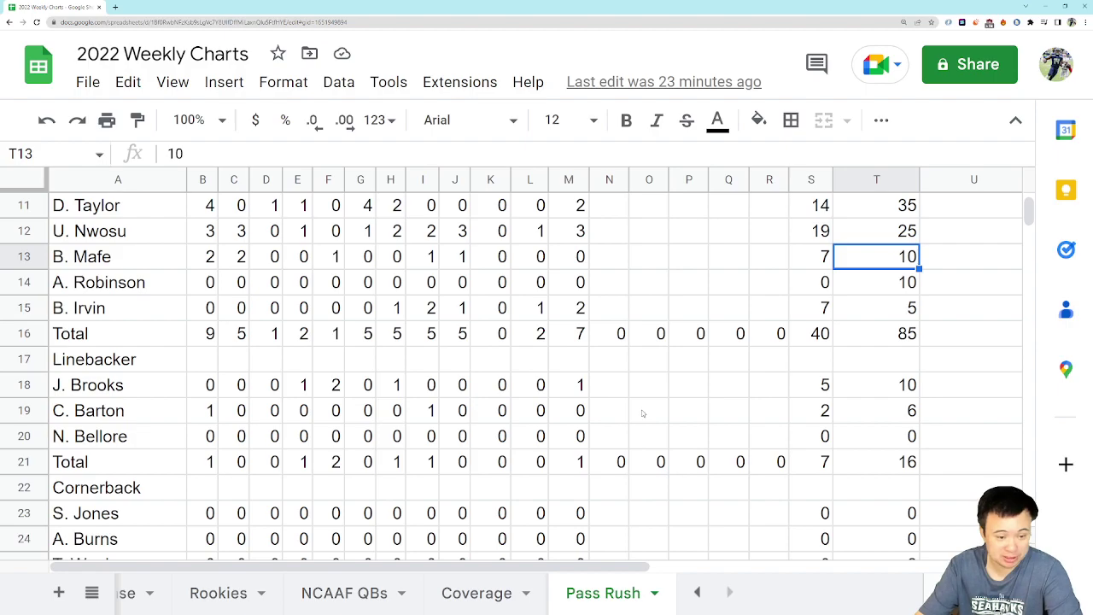
{"action": "scroll", "coordinate": [642, 412], "scroll_direction": "down", "scroll_amount": 5}
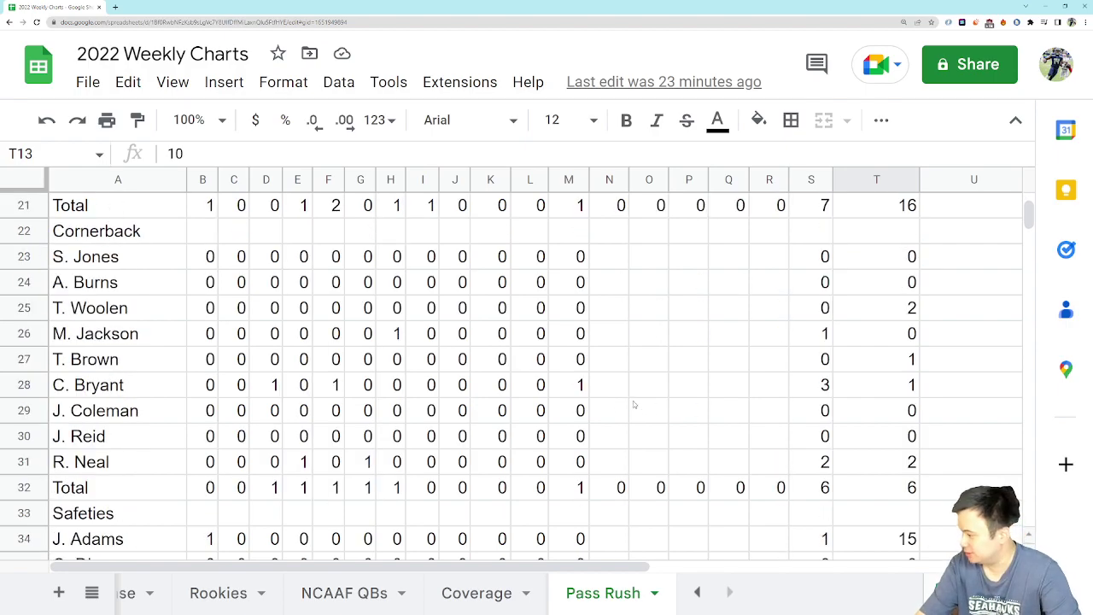
{"action": "scroll", "coordinate": [634, 405], "scroll_direction": "up", "scroll_amount": 10}
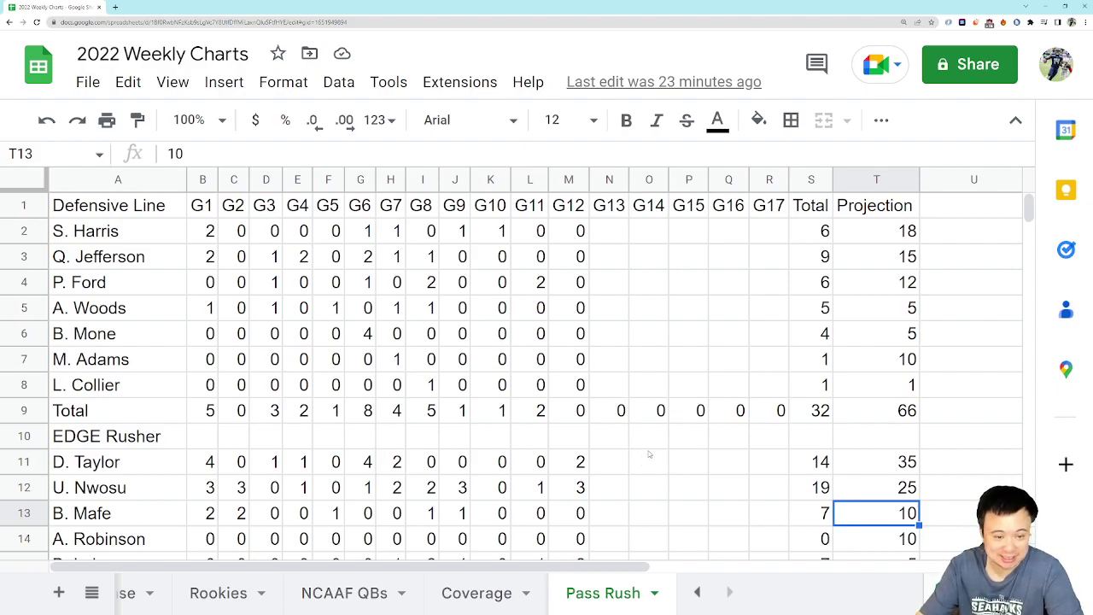
{"action": "scroll", "coordinate": [623, 466], "scroll_direction": "down", "scroll_amount": 1}
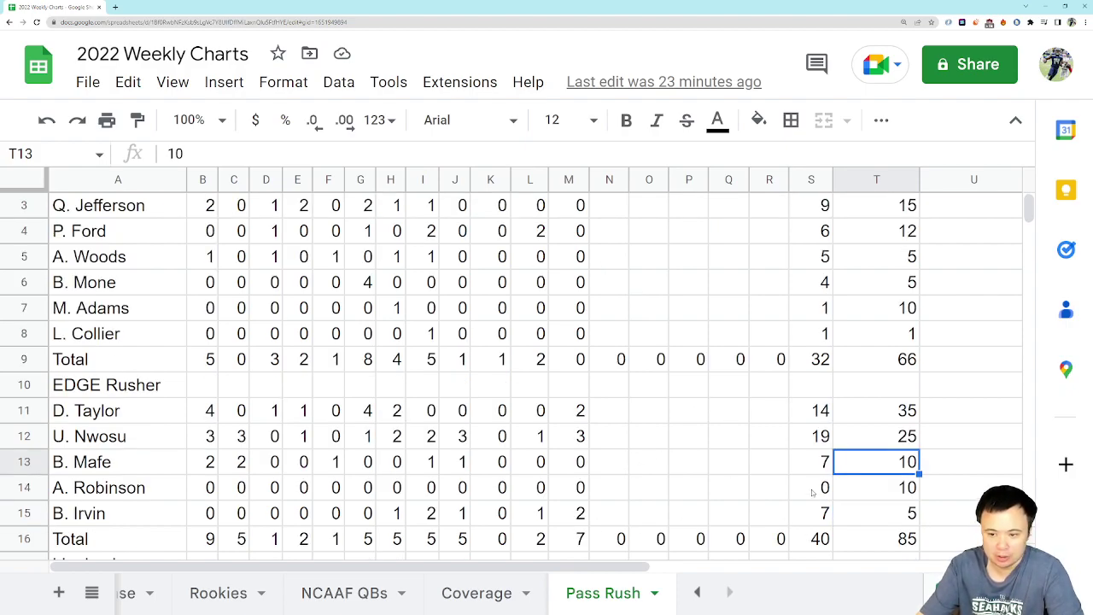
{"action": "scroll", "coordinate": [805, 440], "scroll_direction": "up", "scroll_amount": 1}
{"action": "left_click", "coordinate": [875, 416]}
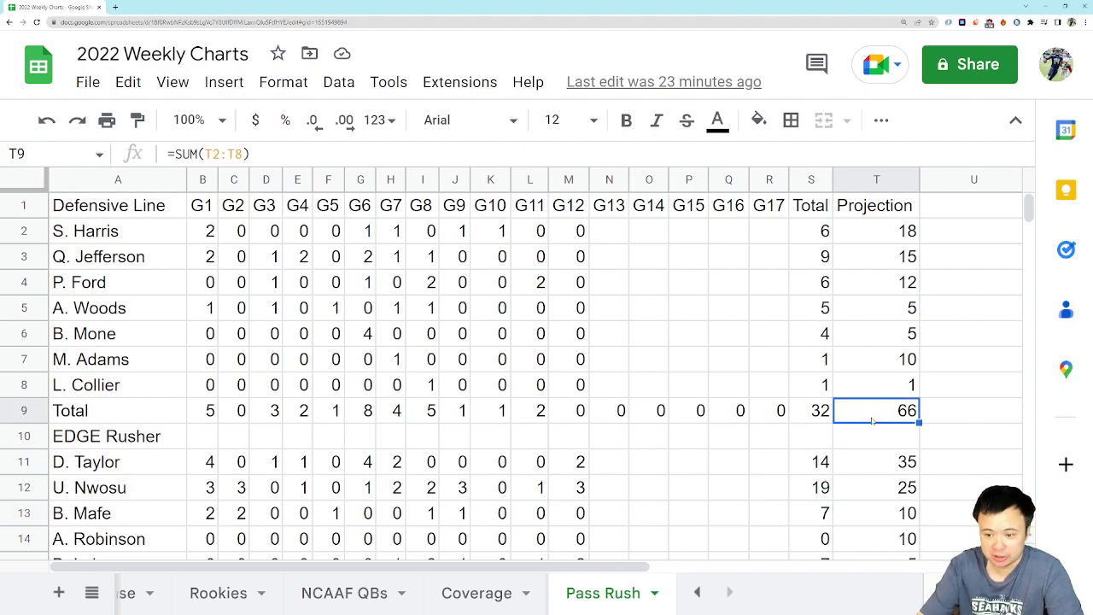
{"action": "scroll", "coordinate": [872, 423], "scroll_direction": "down", "scroll_amount": 1}
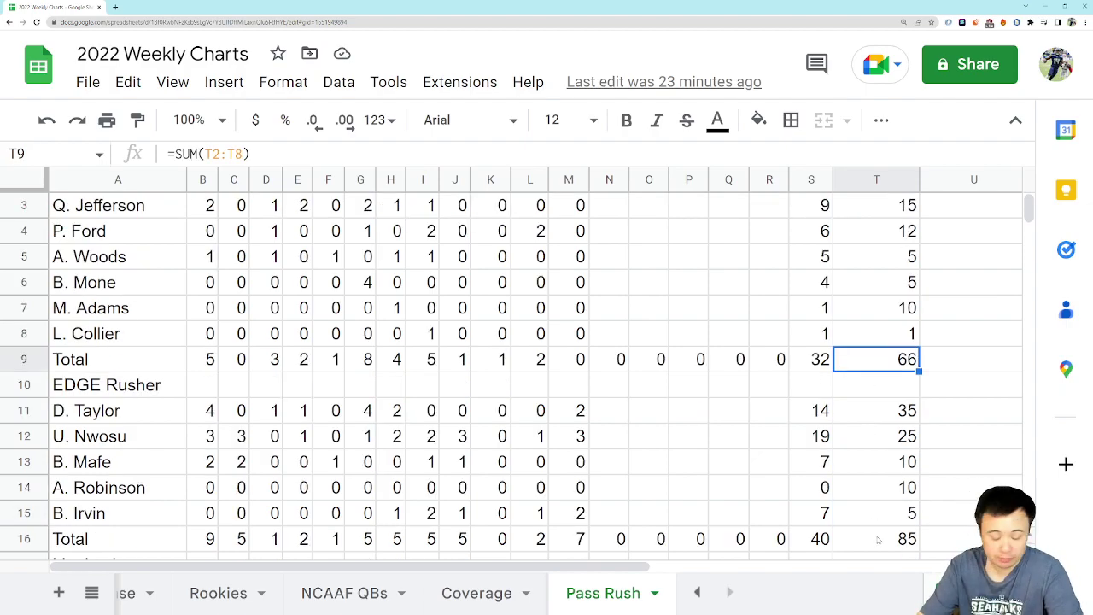